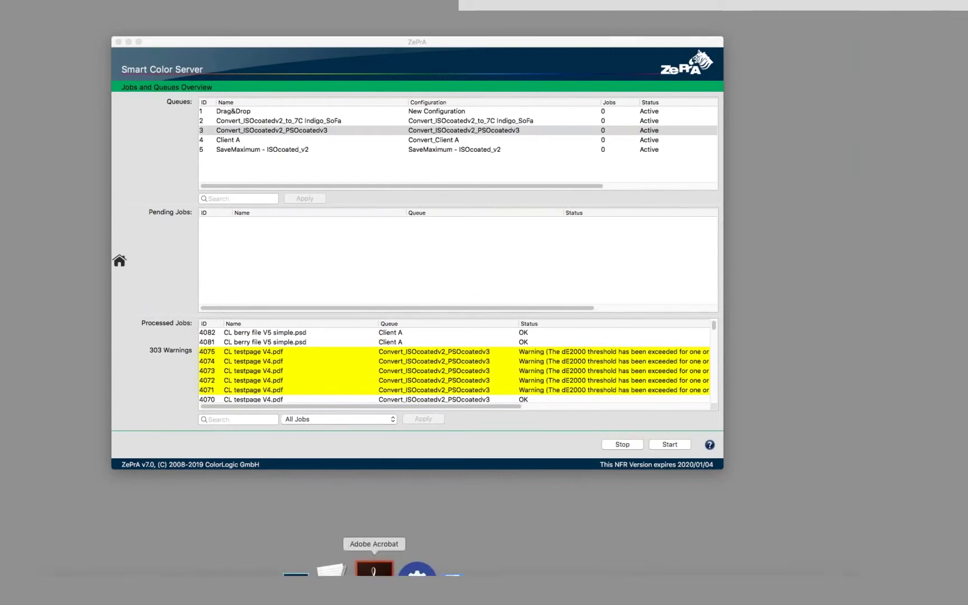
- Switch to the Collision packaging PDF in Acrobat, hide and reshow the Design layer, and hide the Dimensions layer
left_click(371, 583)
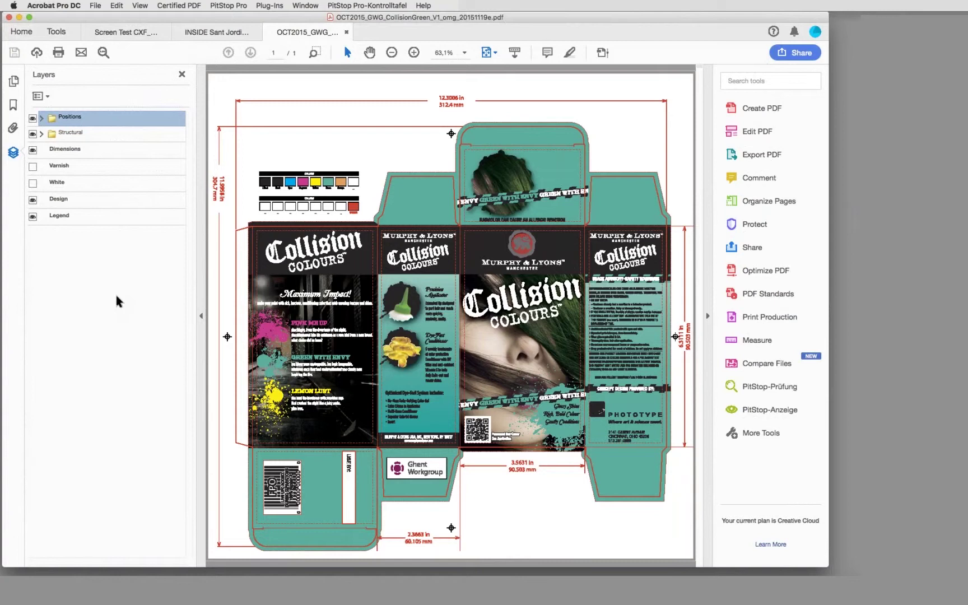
left_click(32, 199)
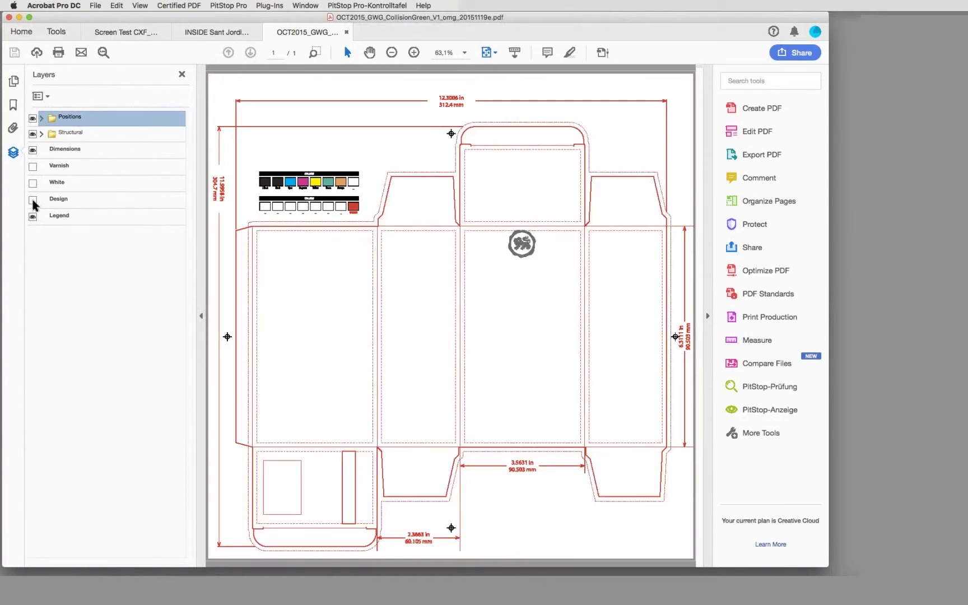
left_click(33, 201)
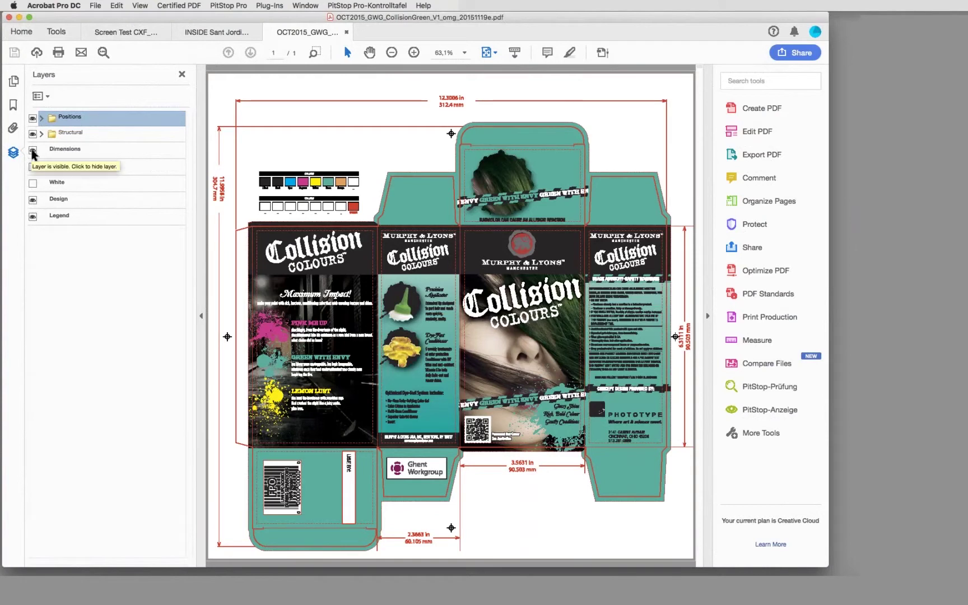
left_click(33, 150)
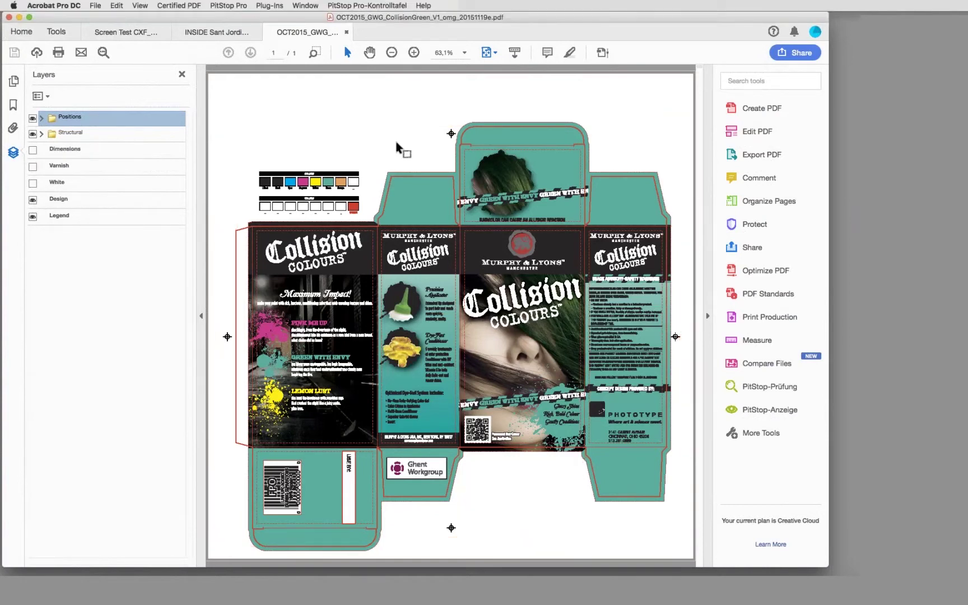
- Expand the Structural layer group and hide its Bleed layer
left_click(42, 134)
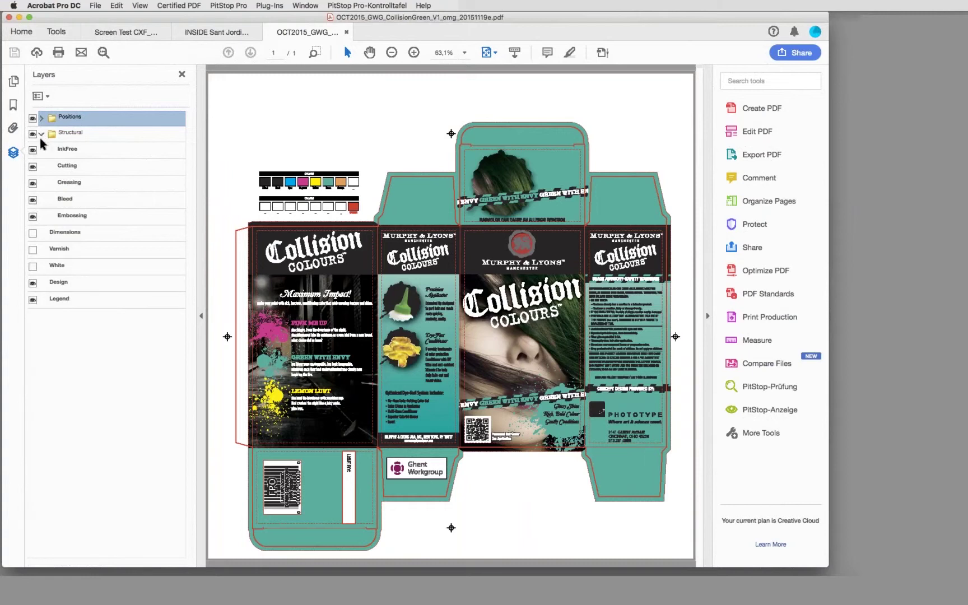
left_click(32, 166)
left_click(32, 200)
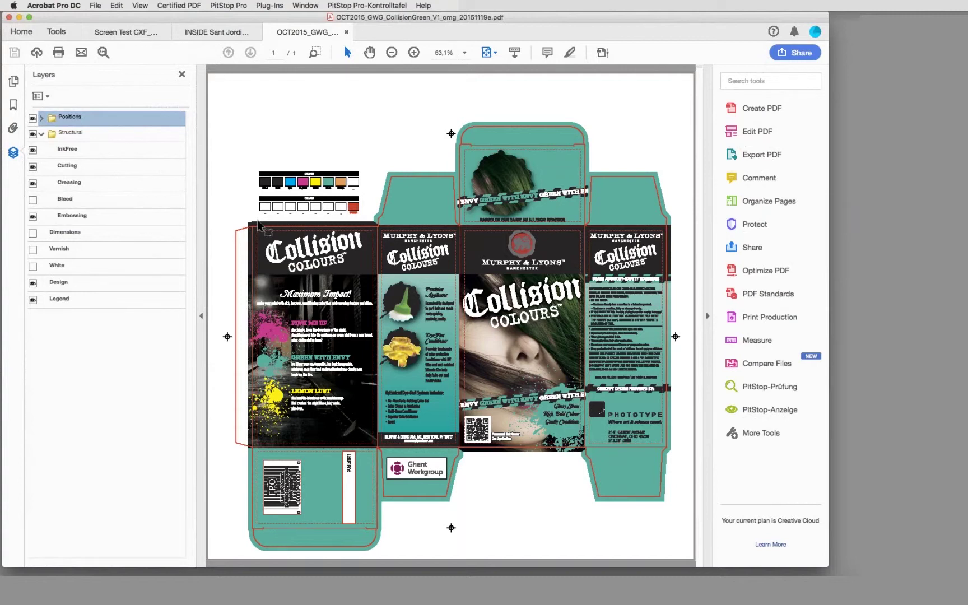
- Inspect the packaging PDF's process and spot separations in Output Preview, and close the preview
left_click(601, 54)
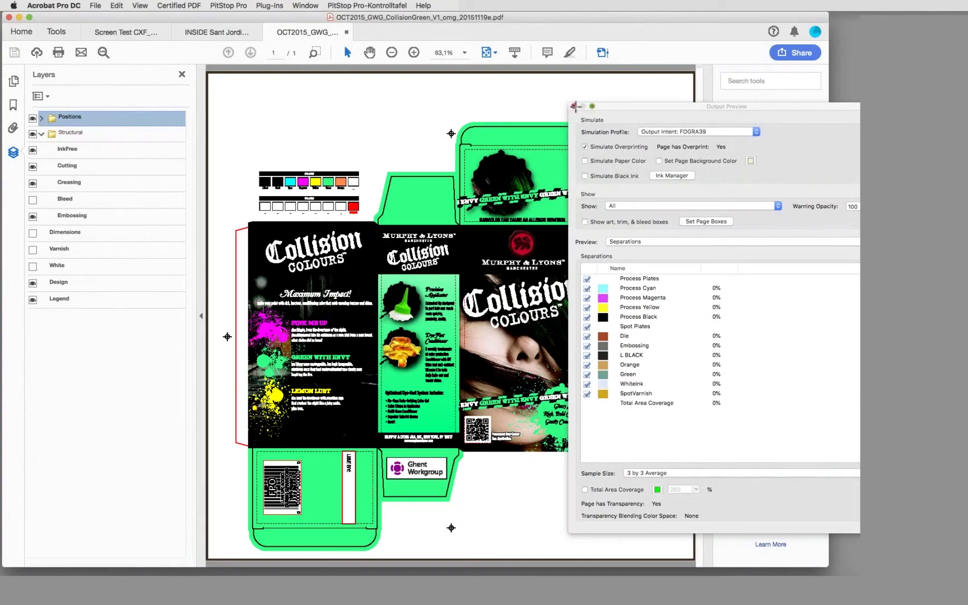
left_click(573, 106)
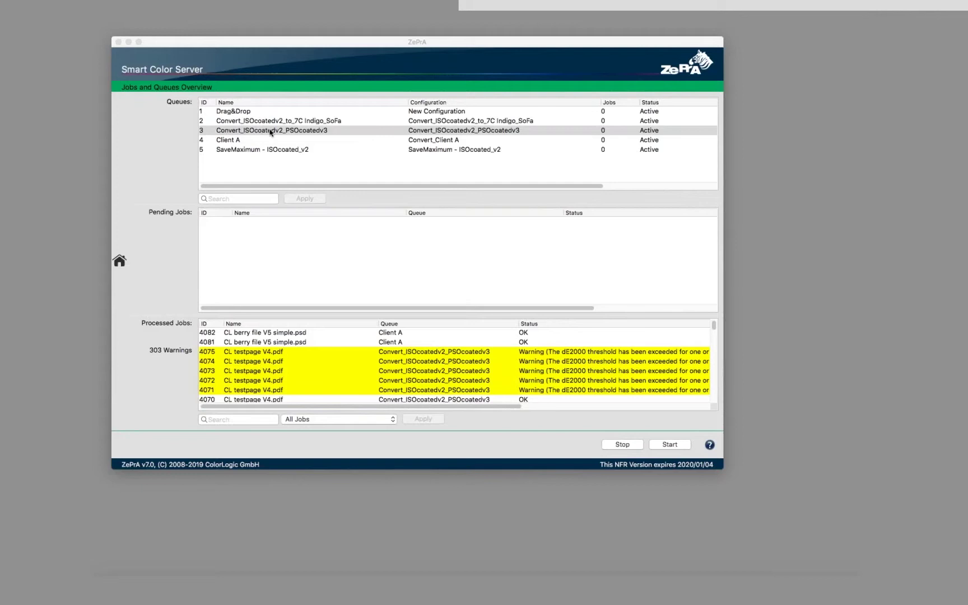
- Switch to ZePrA, open the PDF settings of the Convert_ISOcoatedv2_PSOcoatedv3 configuration, and select the Design layer rule
left_click(270, 132)
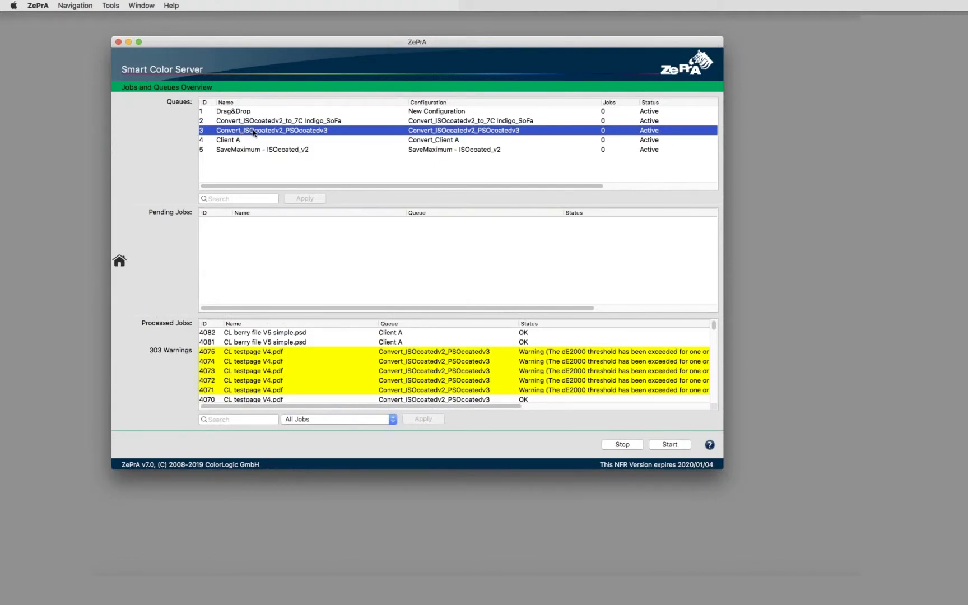
double_click(253, 132)
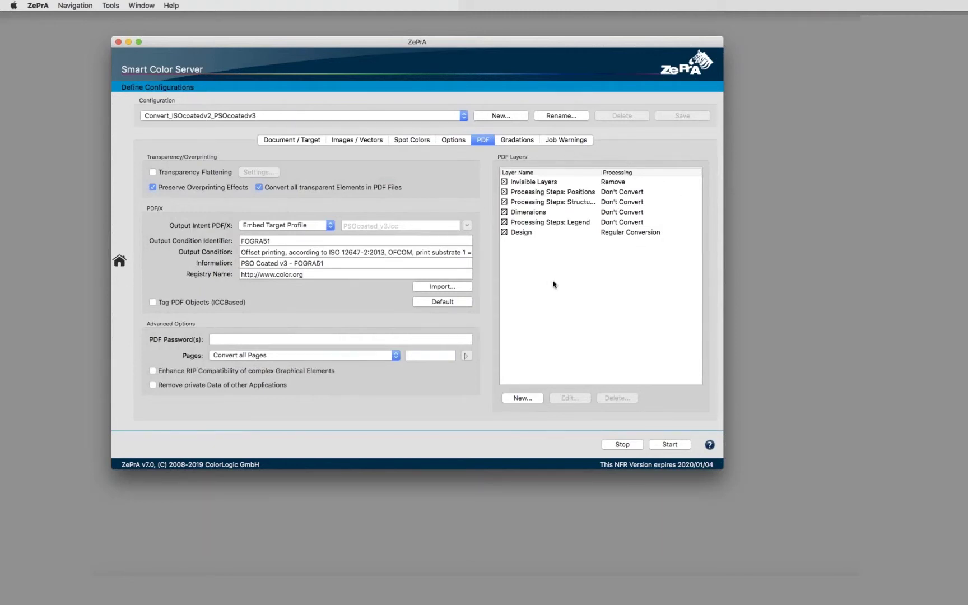
left_click(519, 232)
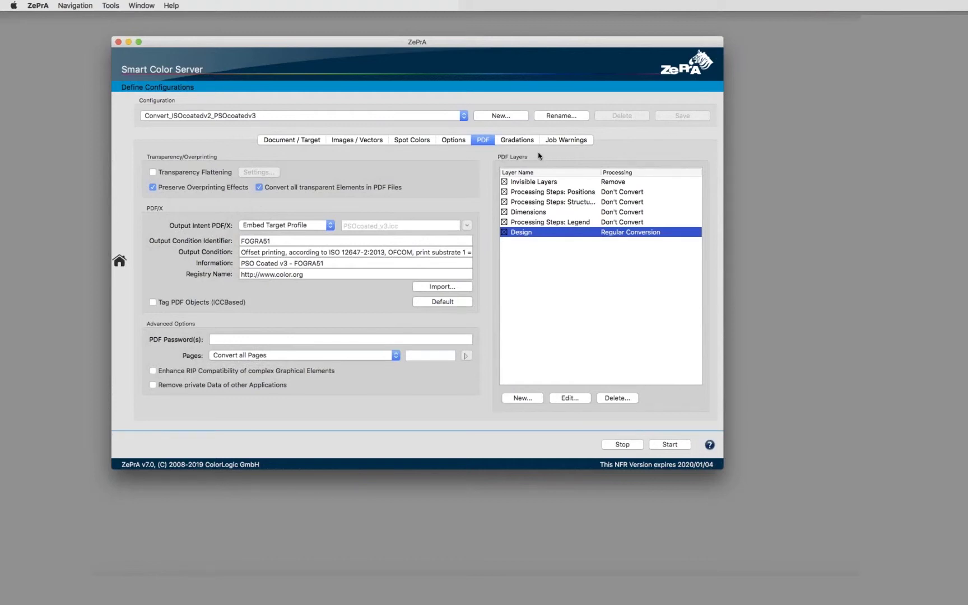
- Examine the Invisible Layers, Processing Steps and Processing options for a new PDF layer rule, and cancel without adding it
left_click(523, 398)
left_click_drag(432, 197, 564, 232)
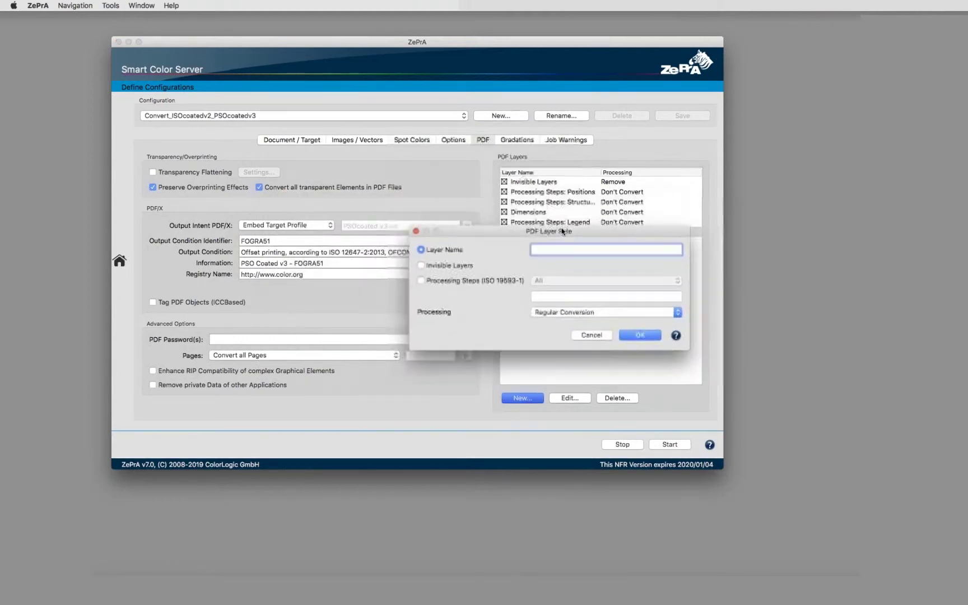
left_click(421, 265)
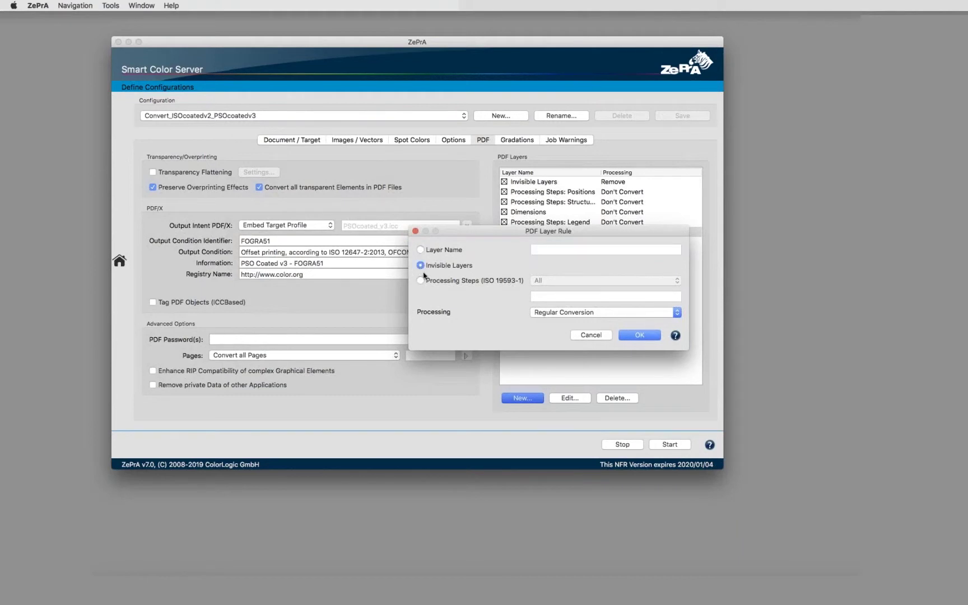
left_click(550, 312)
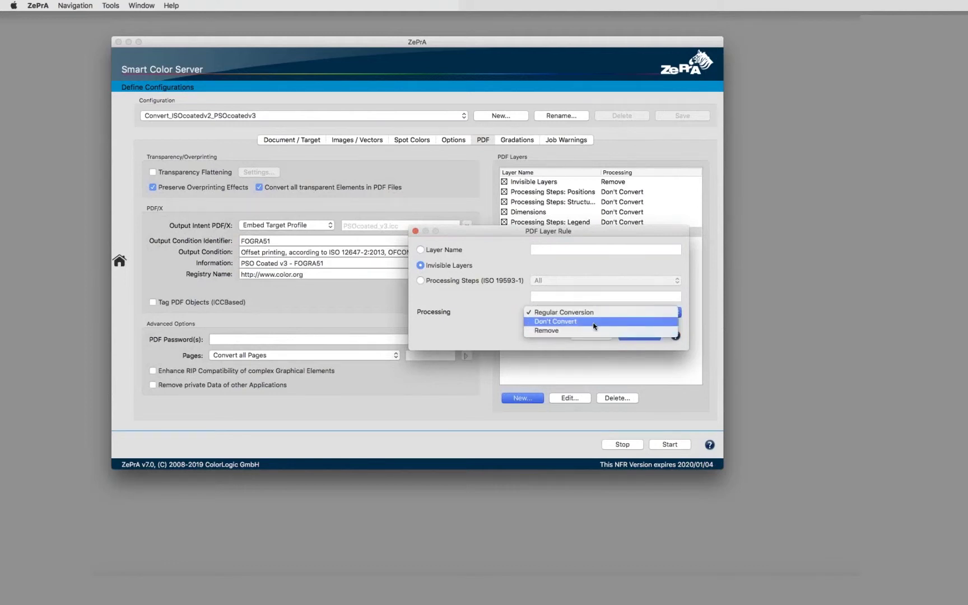
left_click(609, 234)
left_click_drag(609, 234, 608, 267)
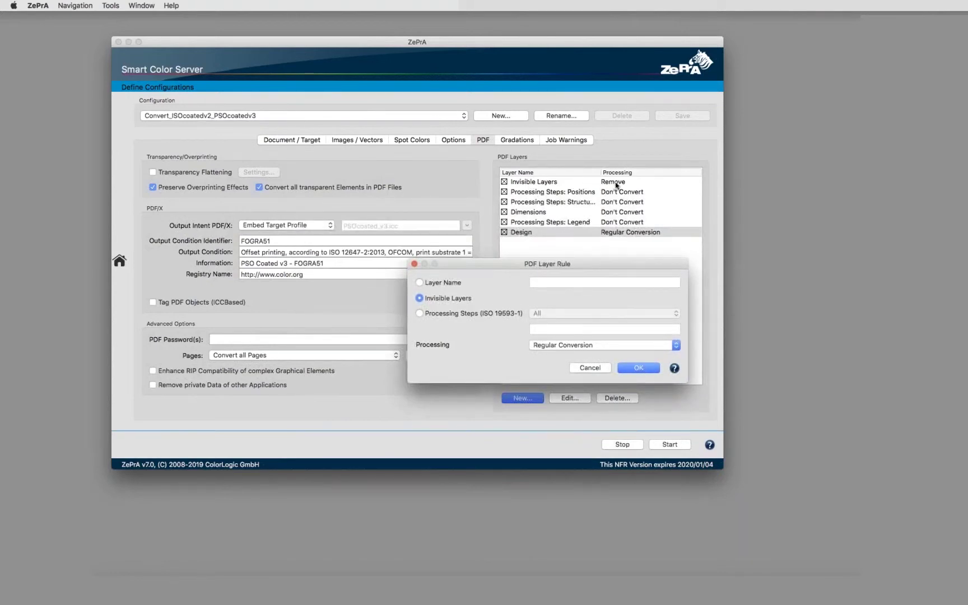
left_click(419, 314)
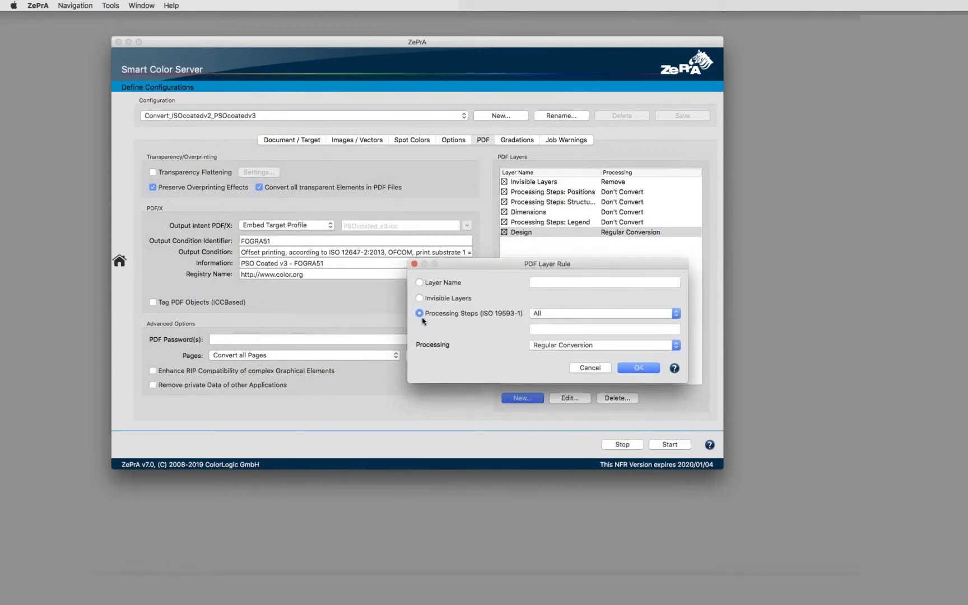
left_click(554, 315)
scroll(559, 571, "down", 4)
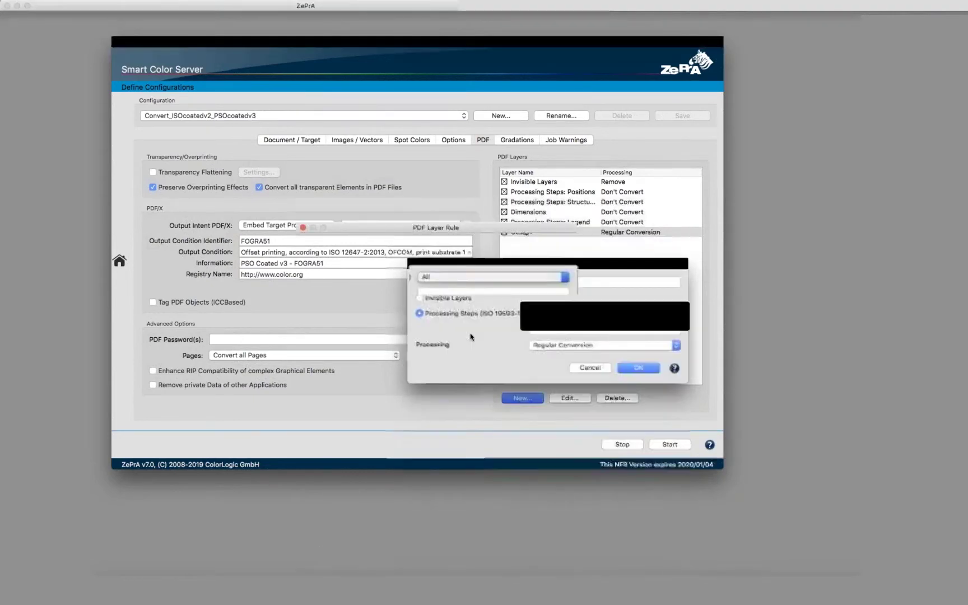
left_click(590, 368)
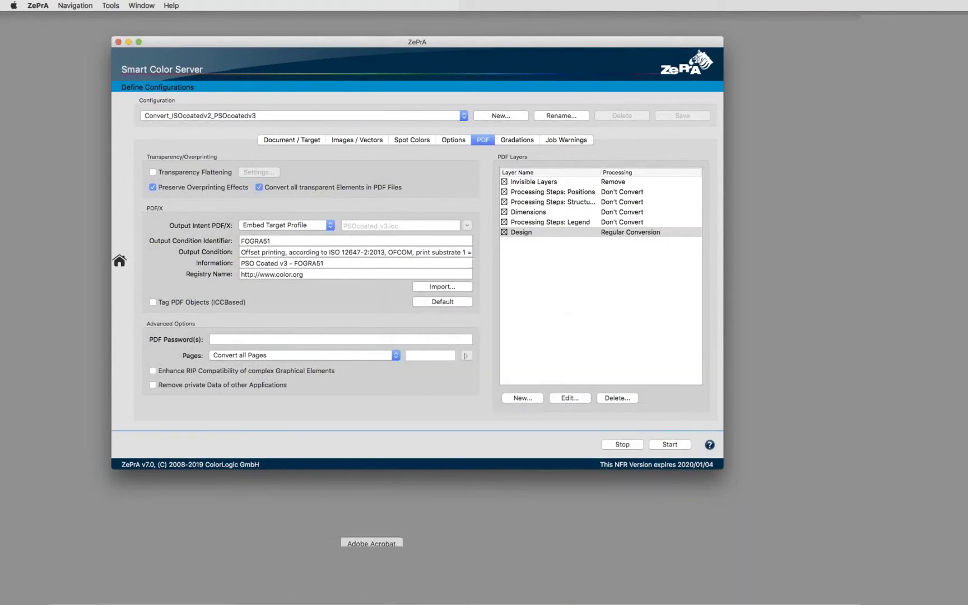
- Switch to INSIDE Sant Jordi.pdf in Acrobat and compare its language versions by swapping ESP for the CAT layer and back
left_click(371, 593)
left_click(217, 32)
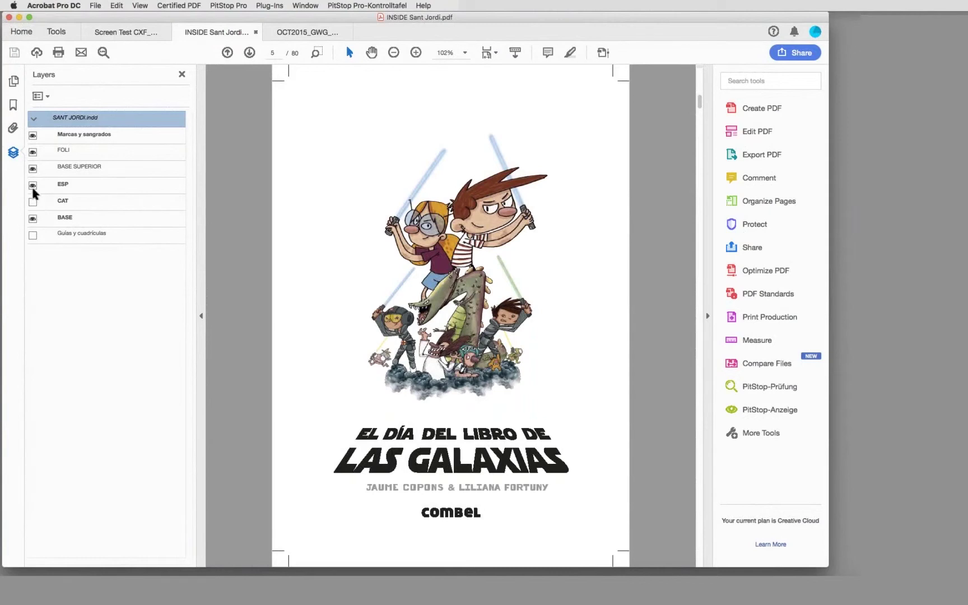
left_click(33, 202)
left_click(33, 185)
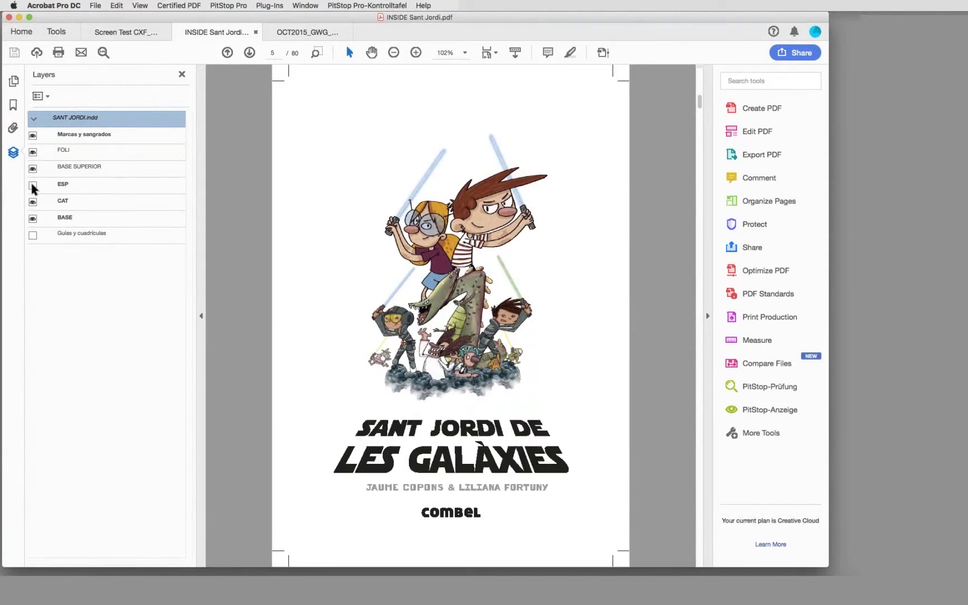
left_click(33, 185)
left_click(33, 202)
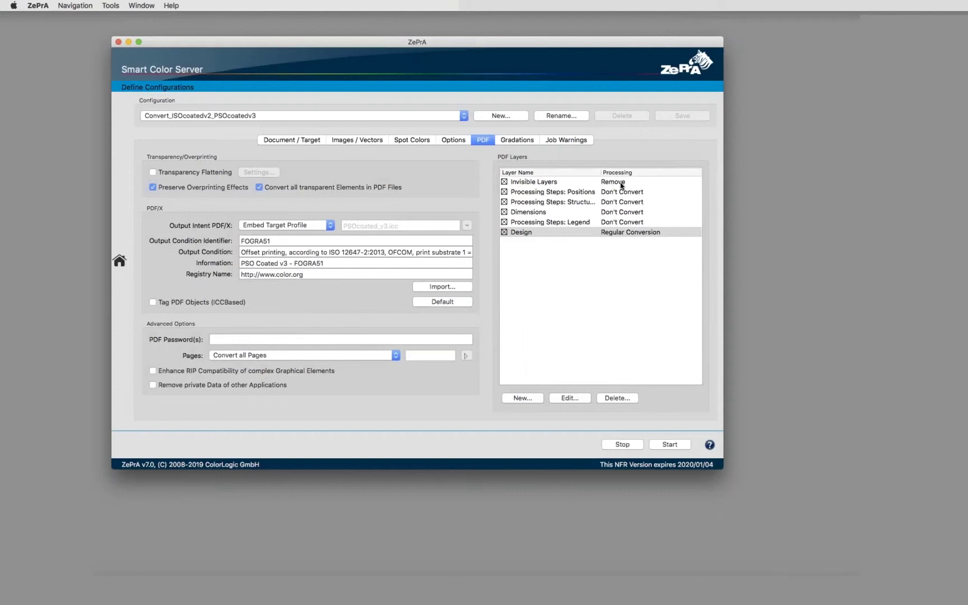
right_click(534, 234)
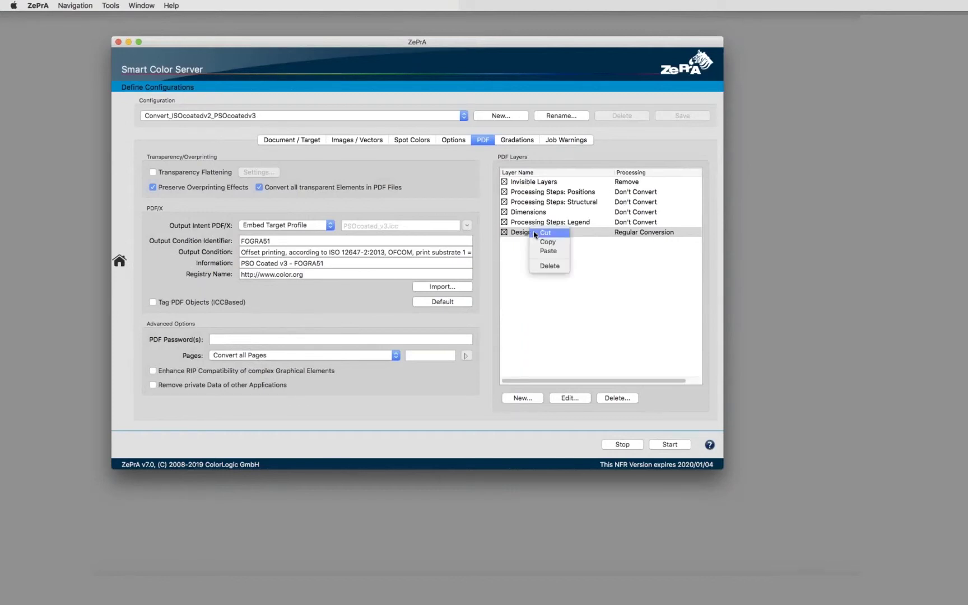
left_click(592, 260)
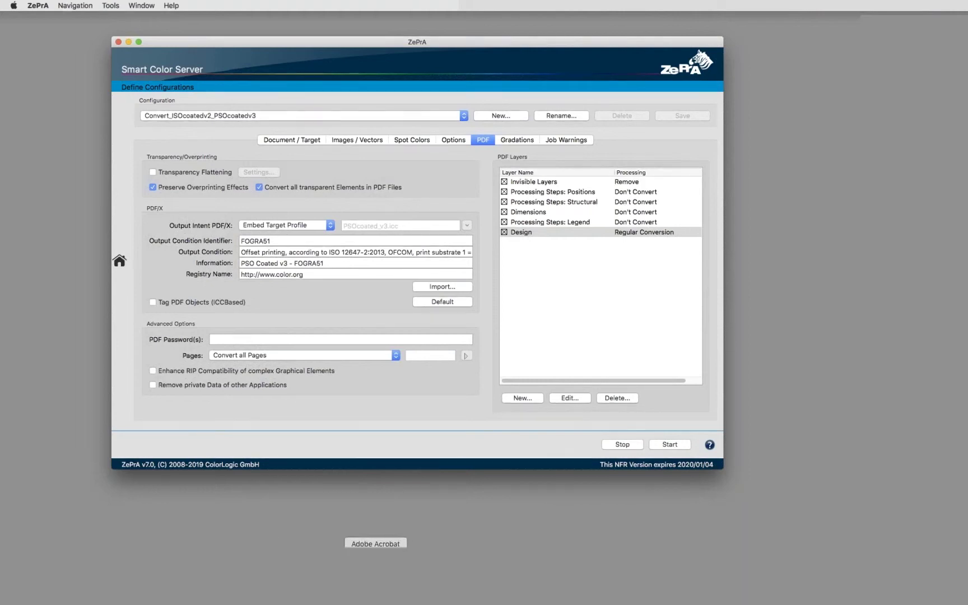
- Switch to the Collision packaging PDF in Acrobat, select the Die separation in Output Preview, and show the Dimensions layer
left_click(375, 586)
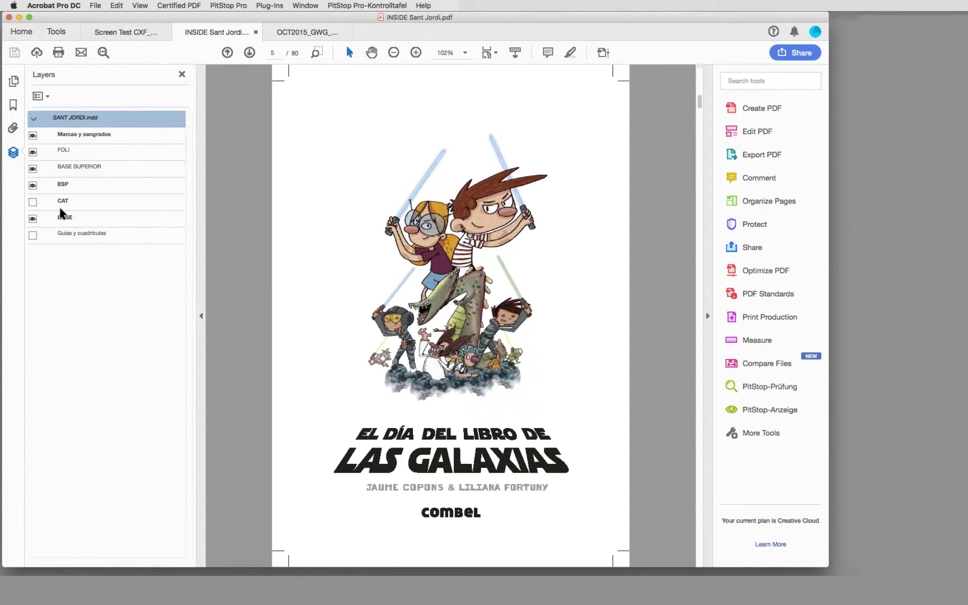
left_click(316, 34)
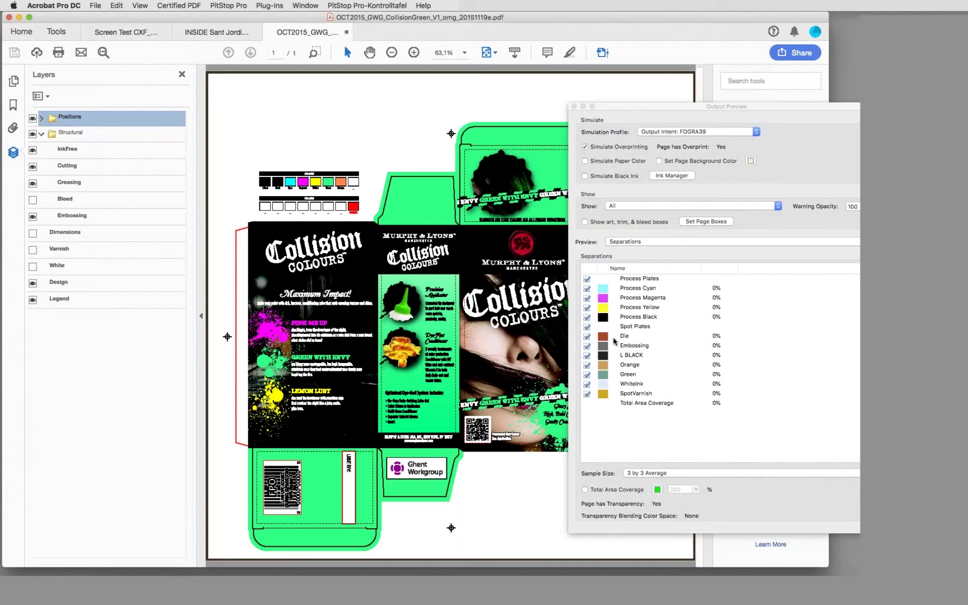
mouse_move(566, 337)
left_click(586, 336)
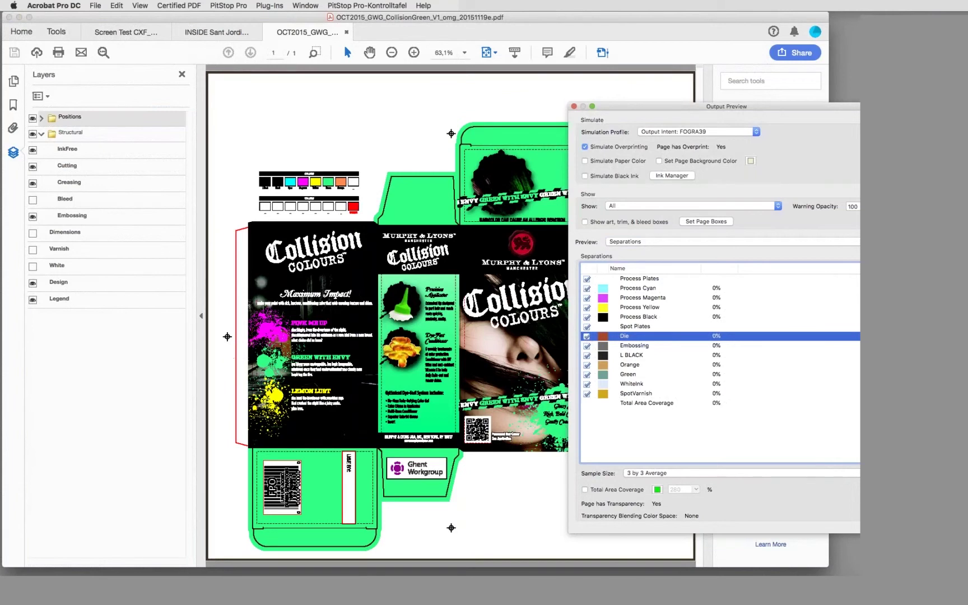
left_click(32, 232)
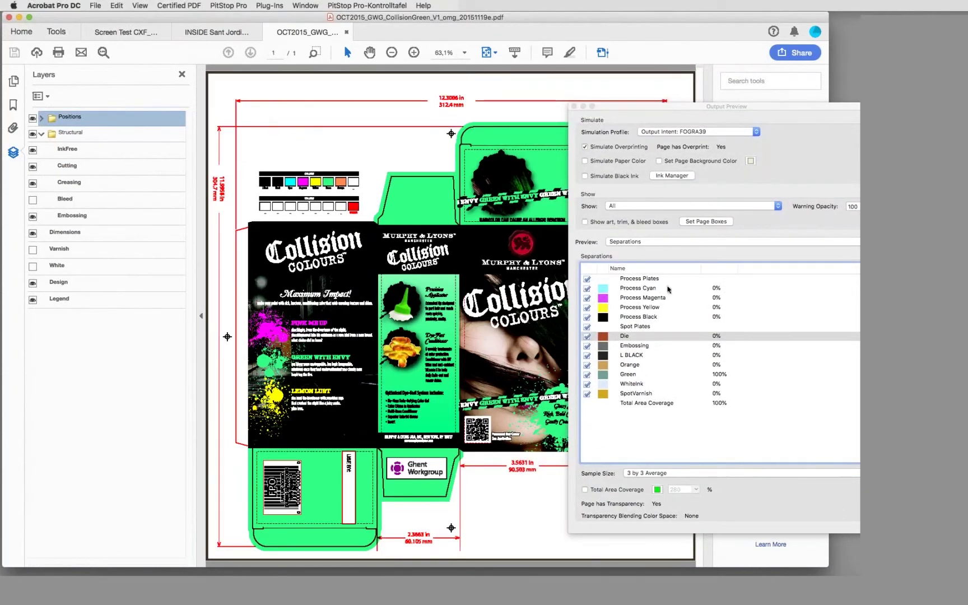
- Turn the Die separation off and back on in Output Preview to check which elements use it
left_click(587, 338)
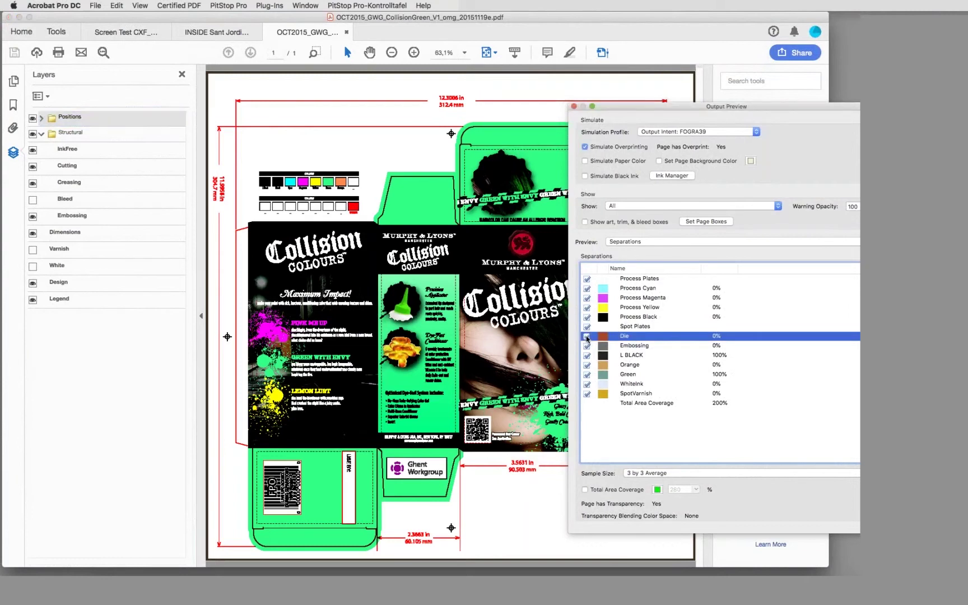
left_click(588, 338)
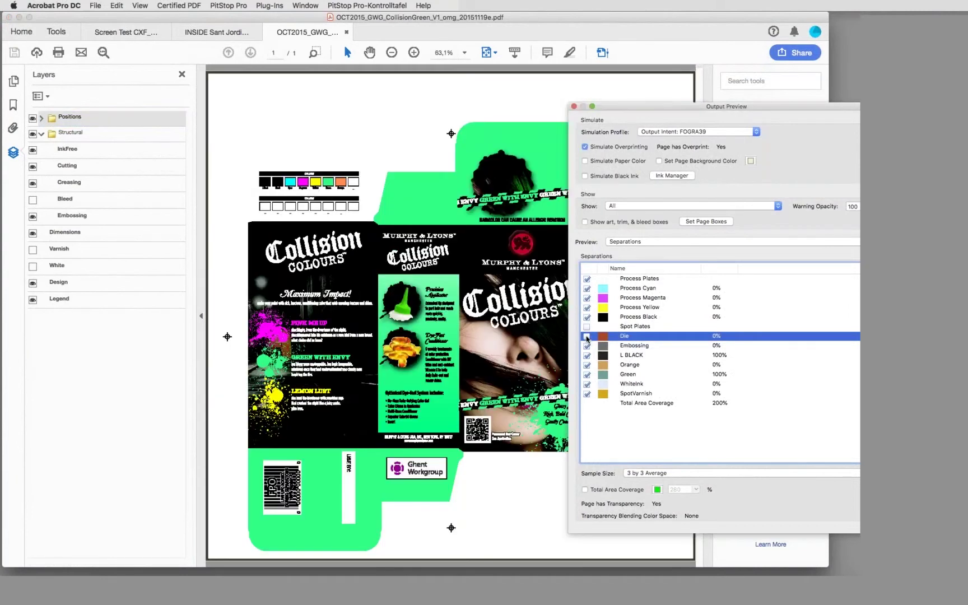
left_click(586, 336)
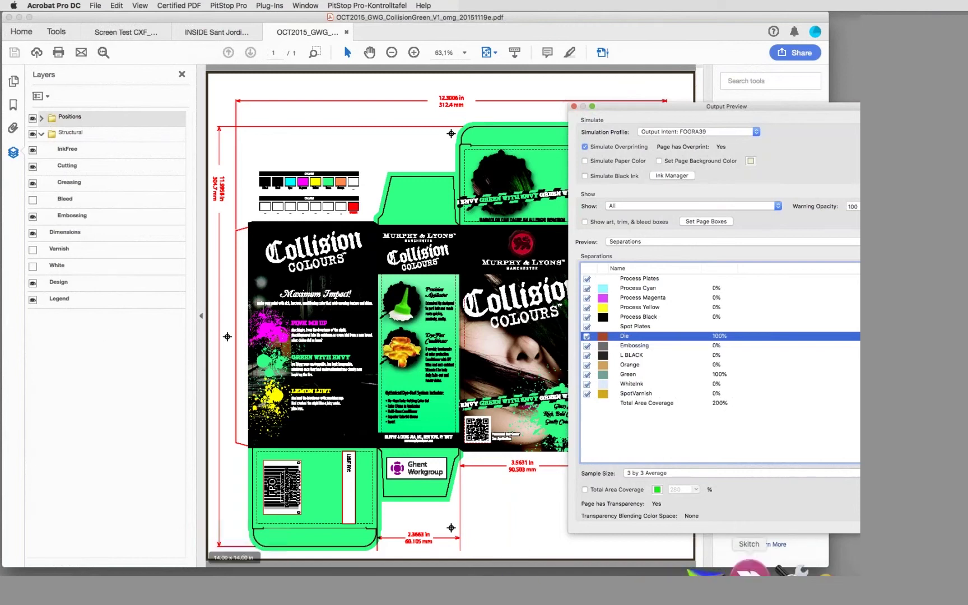
- Switch to ZePrA, select the Dimensions layer rule, and enable Transparency Flattening for the configuration
mouse_move(644, 571)
left_click(686, 573)
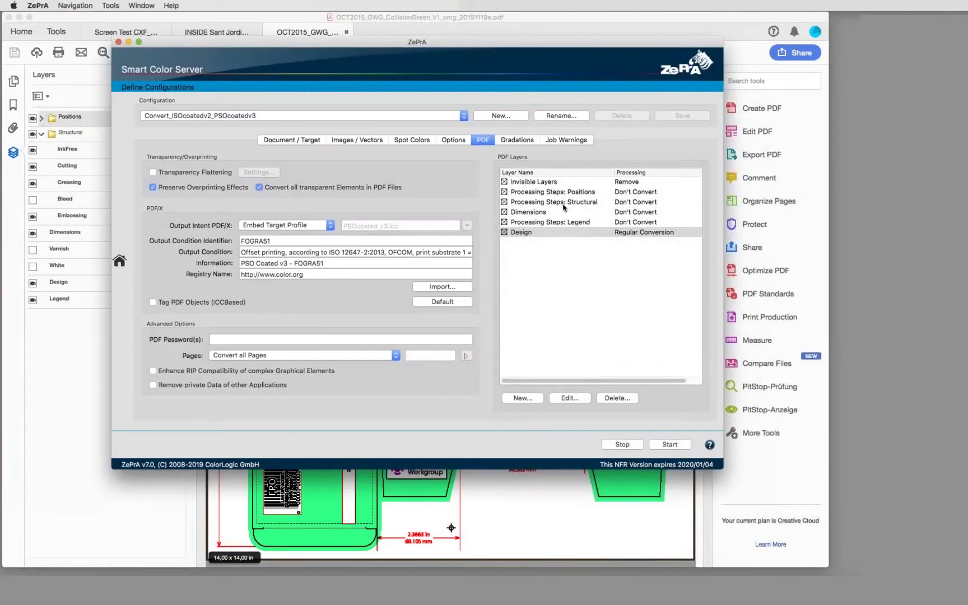
left_click(537, 213)
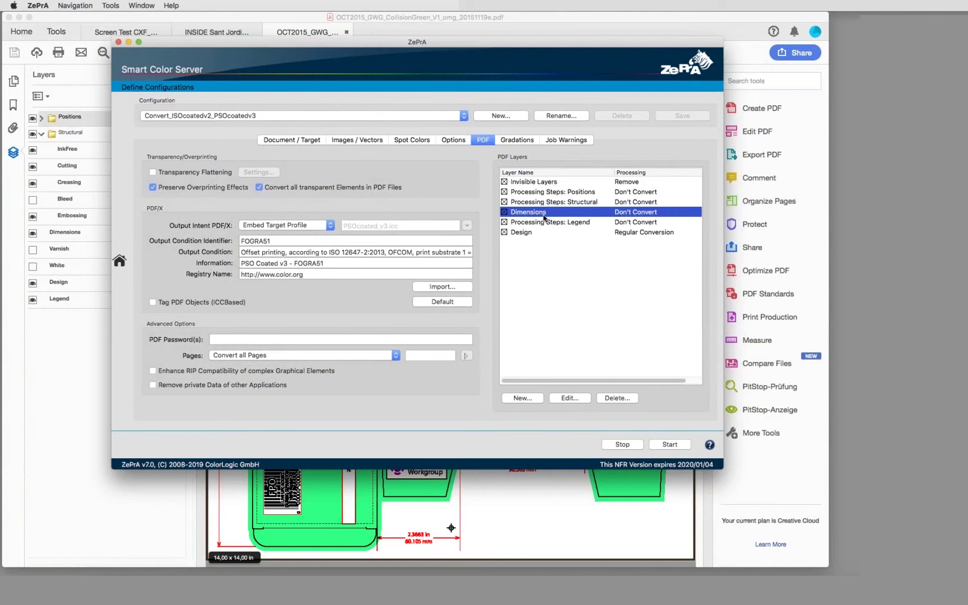
left_click(206, 173)
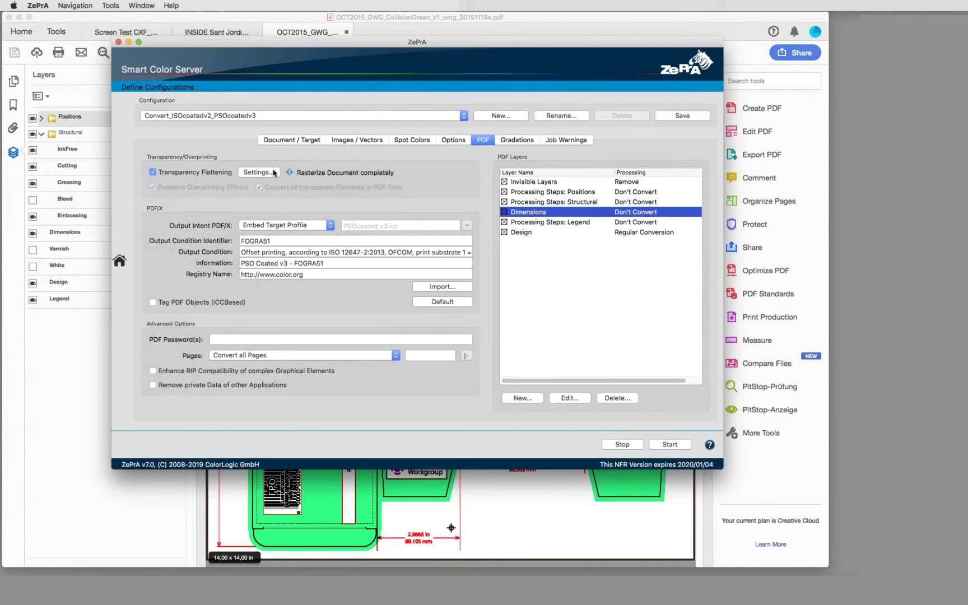